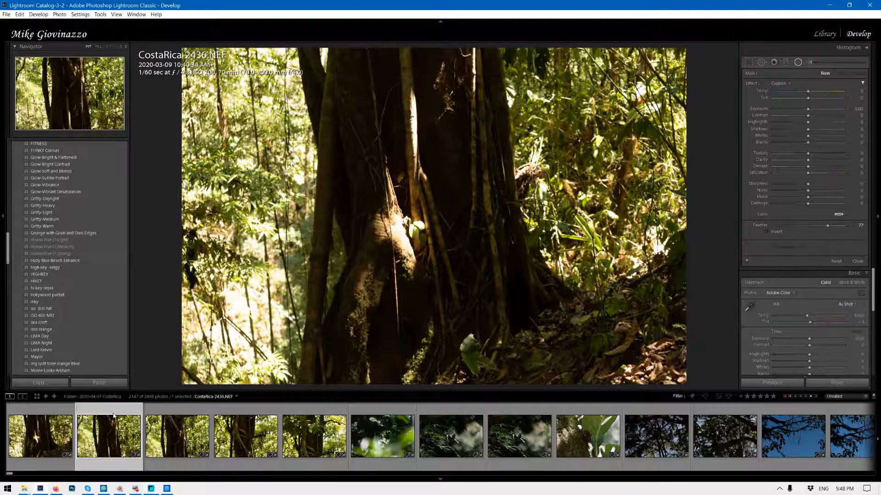
# Review and select the five consecutive tree photos ending with CostaRica-2439.NEF, compare them in Survey view, and return to Loupe view
pyautogui.click(187, 411)
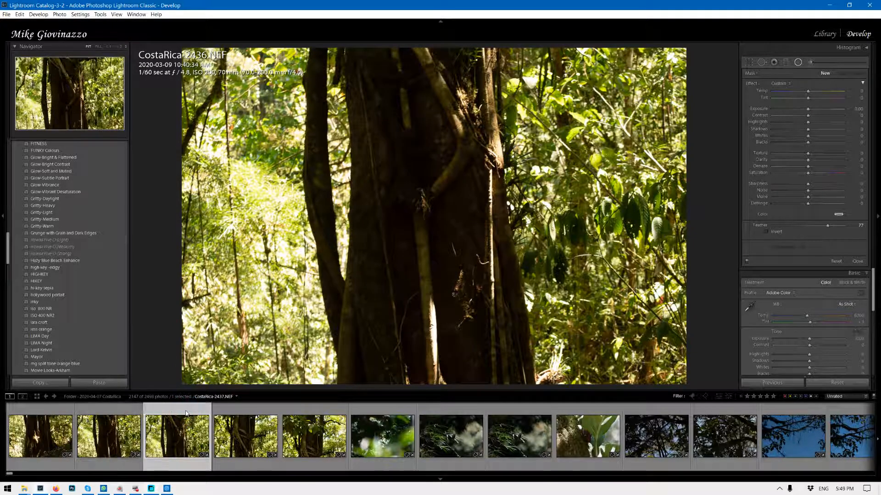
pyautogui.click(245, 413)
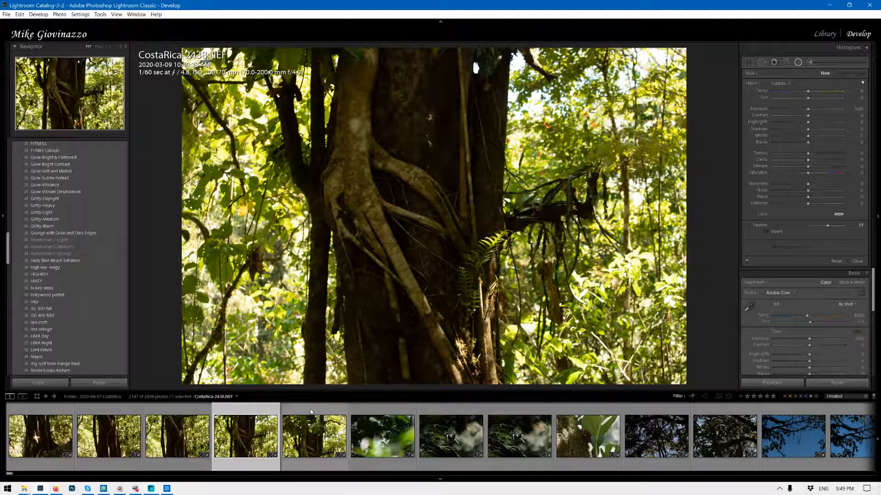
pyautogui.click(311, 411)
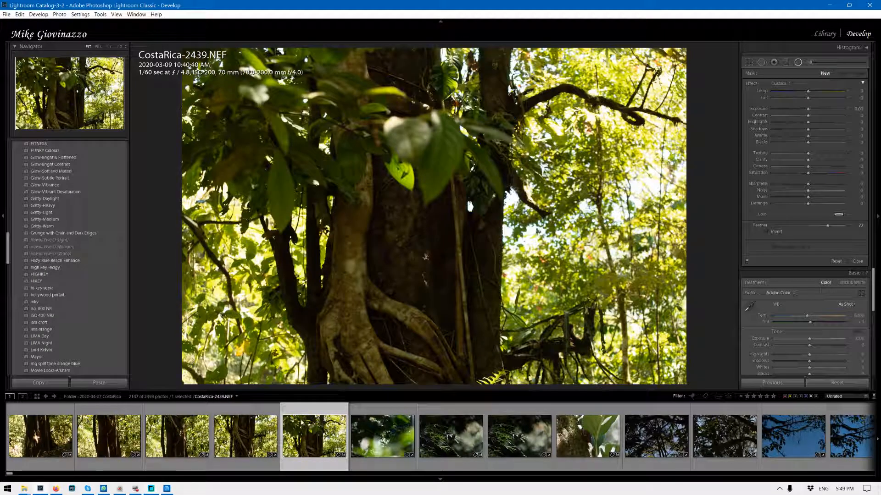
pyautogui.keyDown('shift'); pyautogui.click(55, 412); pyautogui.keyUp('shift')
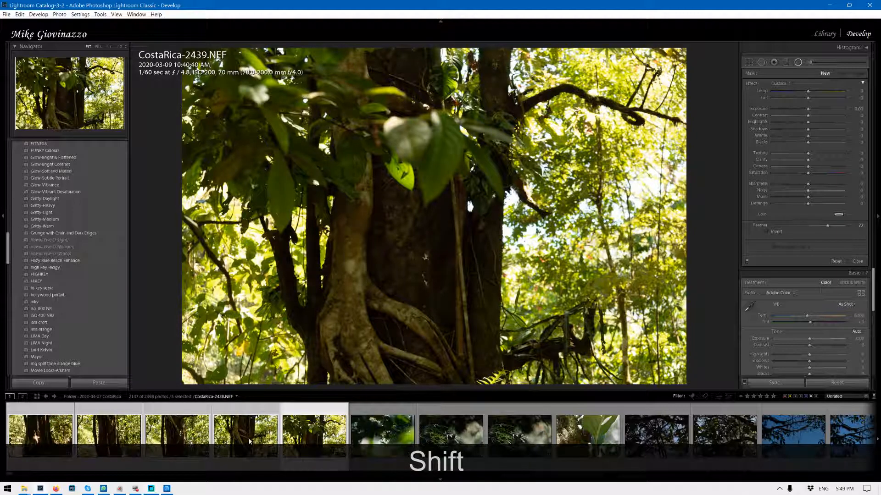
pyautogui.press('n')
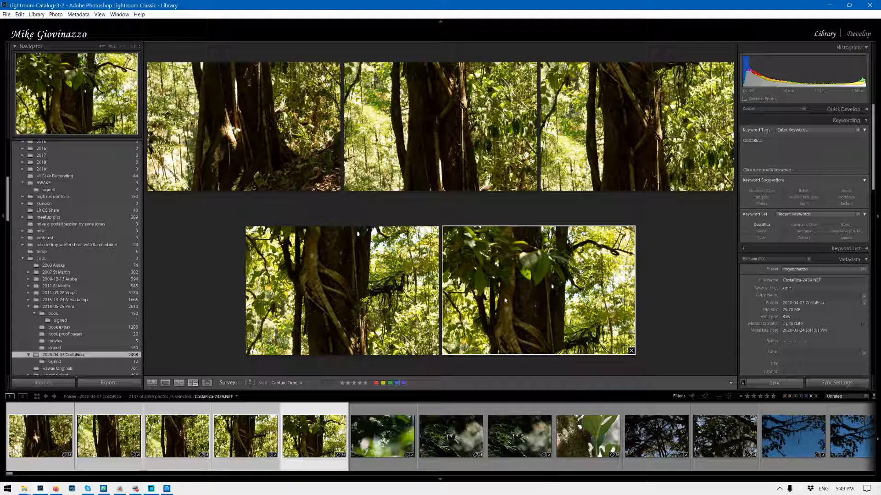
pyautogui.press('e')
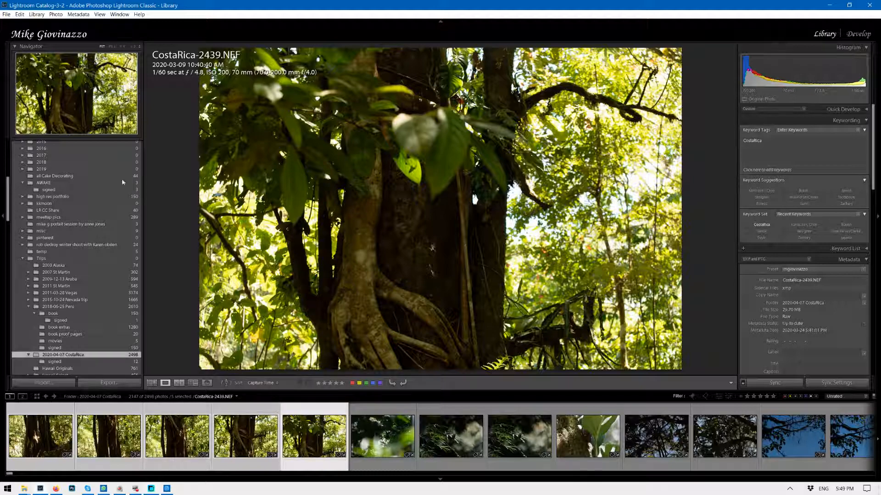
# Merge the five selected photos into a panorama with Spherical projection, Boundary Warp at 100, Auto Crop off and Auto Settings on
pyautogui.click(37, 15)
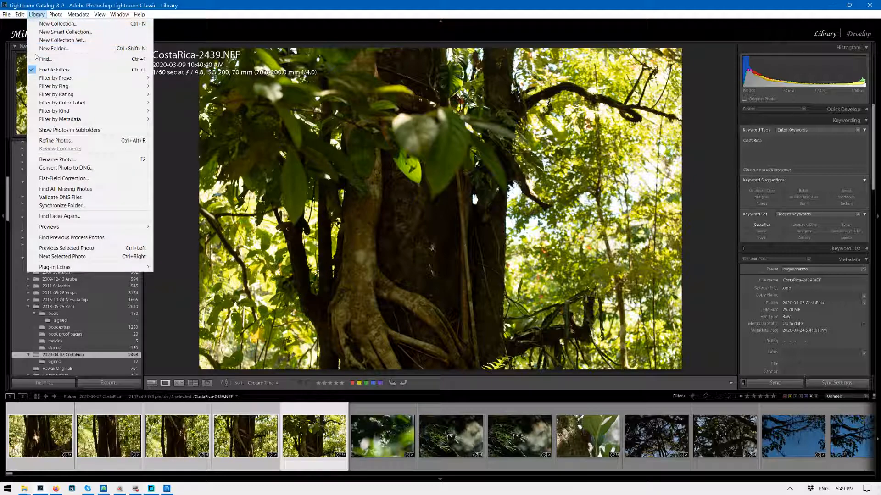
pyautogui.moveTo(56, 14)
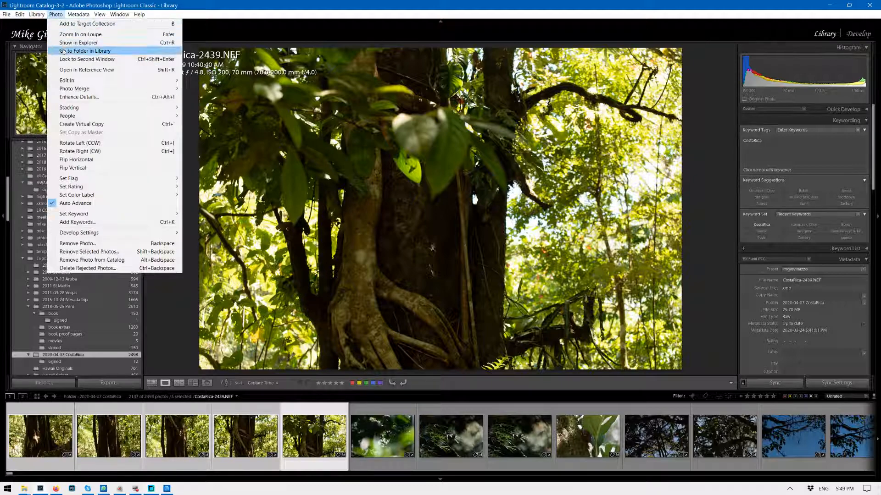
pyautogui.moveTo(76, 90)
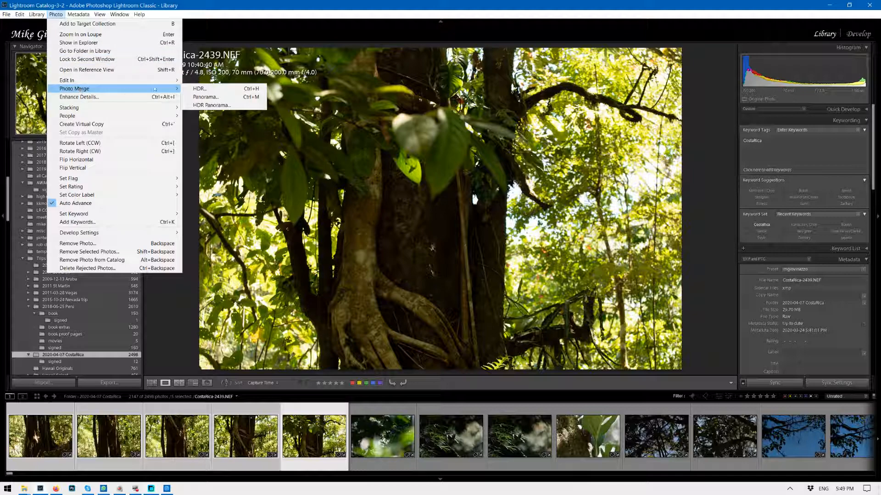
pyautogui.click(217, 97)
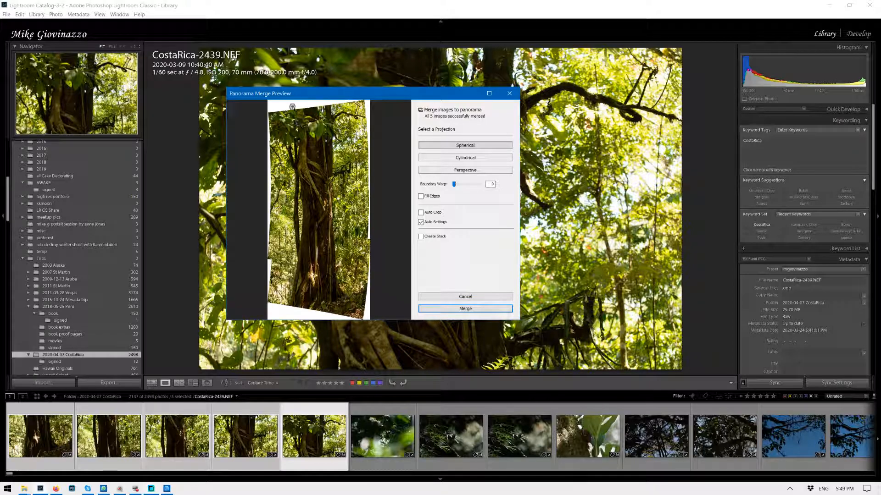
pyautogui.click(454, 186)
pyautogui.moveTo(456, 188); pyautogui.dragTo(479, 188)
pyautogui.click(423, 216)
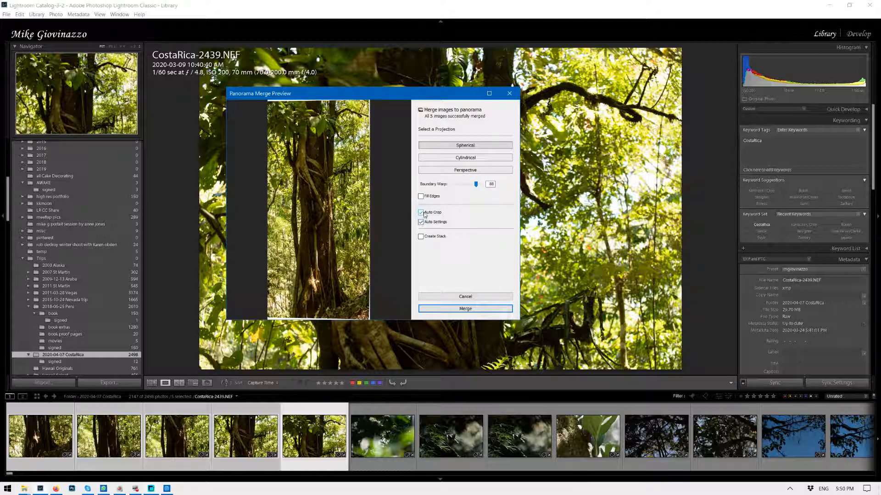
pyautogui.click(423, 215)
pyautogui.moveTo(476, 184); pyautogui.dragTo(484, 183)
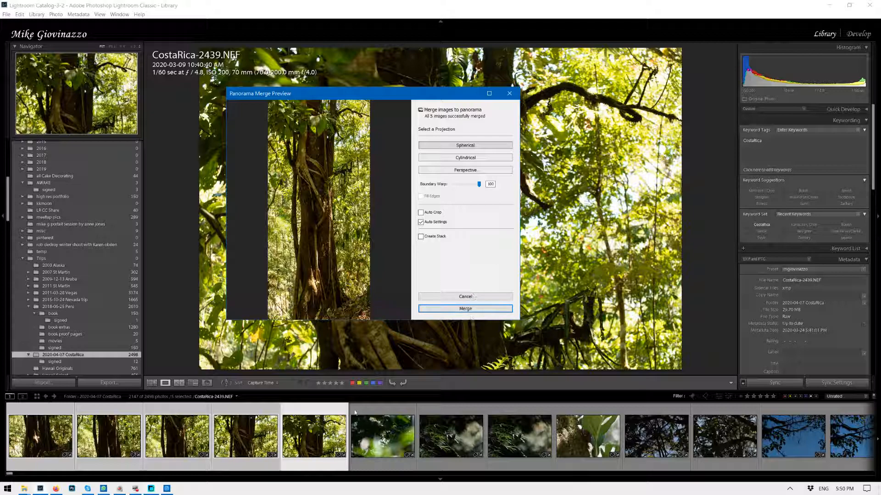
pyautogui.click(467, 310)
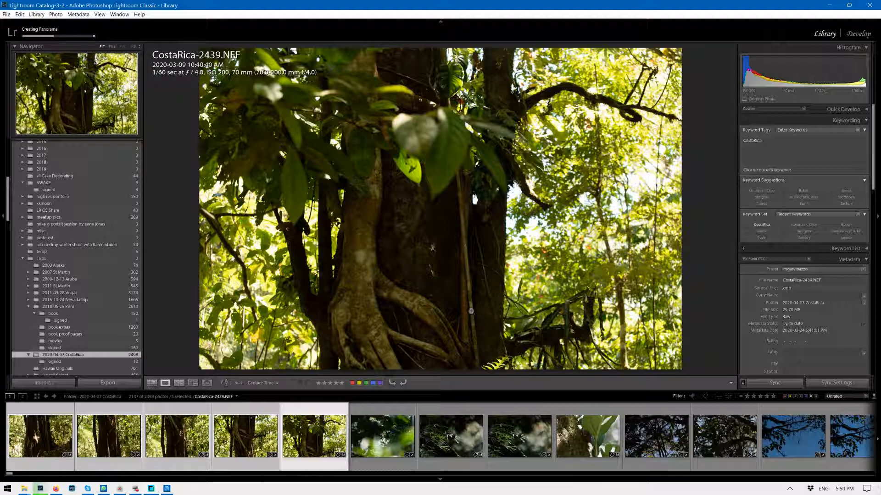
# Check the progress of the background tasks for the panorama merge
pyautogui.click(69, 35)
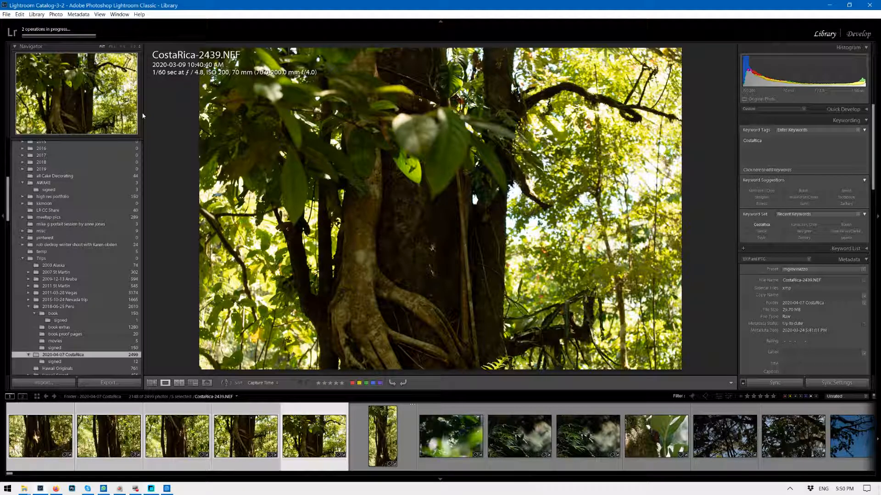
pyautogui.click(60, 30)
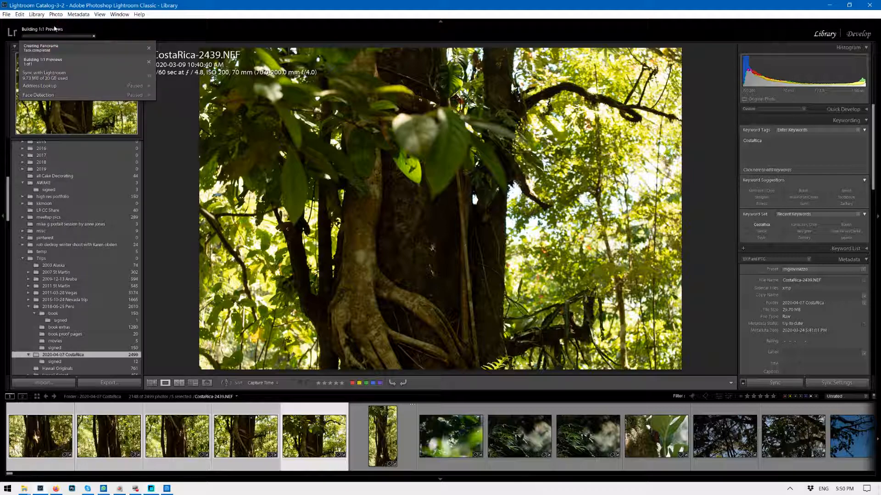
pyautogui.click(54, 29)
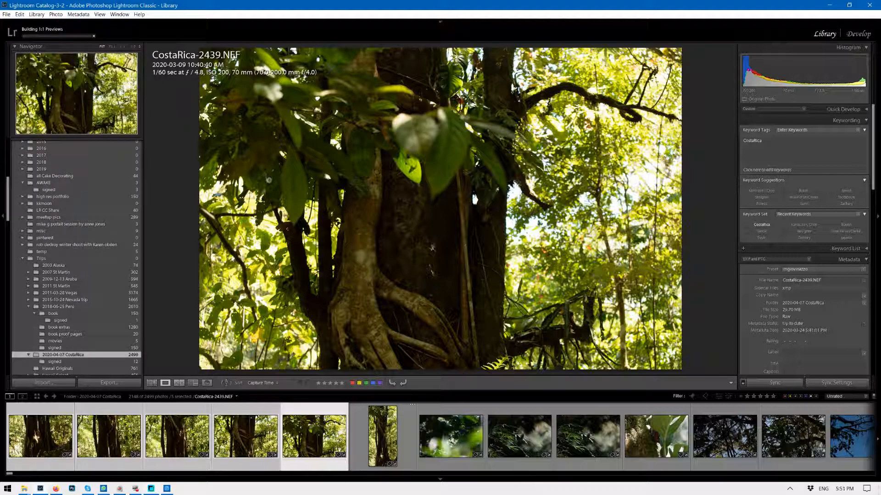
# Open CostaRica-2439-Pano.dng in Develop and set Texture to +55, Clarity to +38 and Vibrance to +40
pyautogui.click(384, 430)
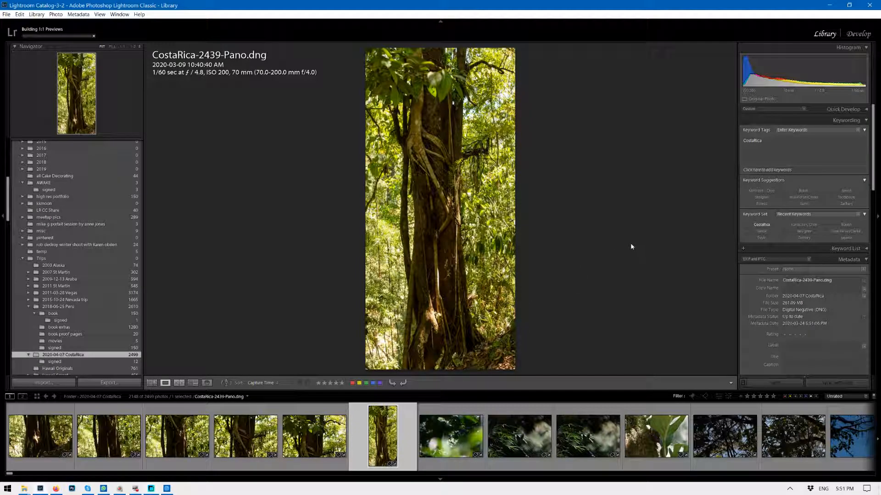
pyautogui.click(858, 33)
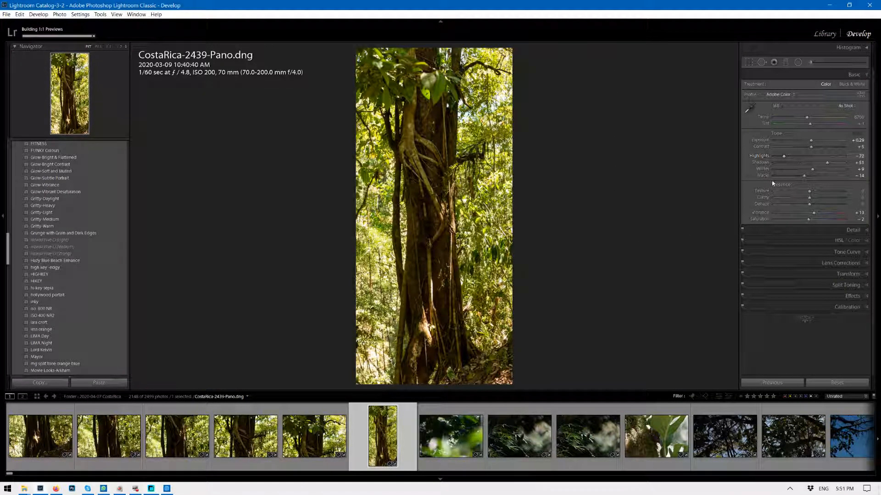
pyautogui.moveTo(809, 194); pyautogui.dragTo(827, 194)
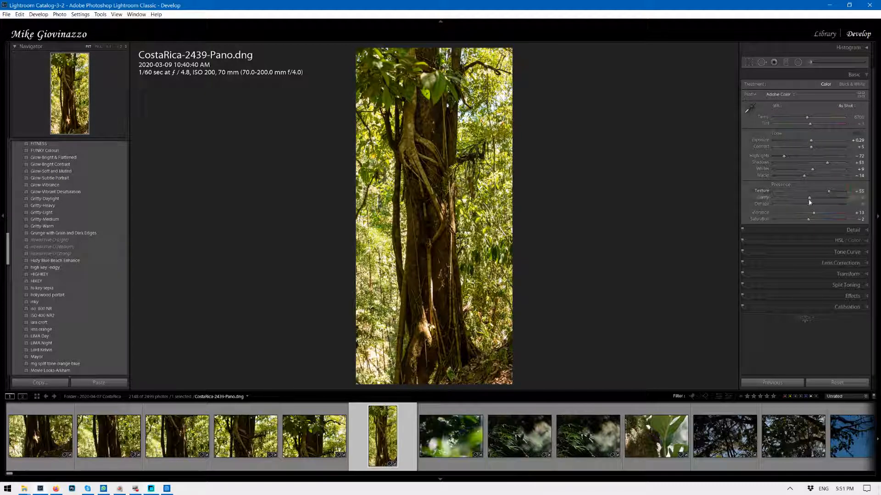
pyautogui.moveTo(809, 197); pyautogui.dragTo(822, 214)
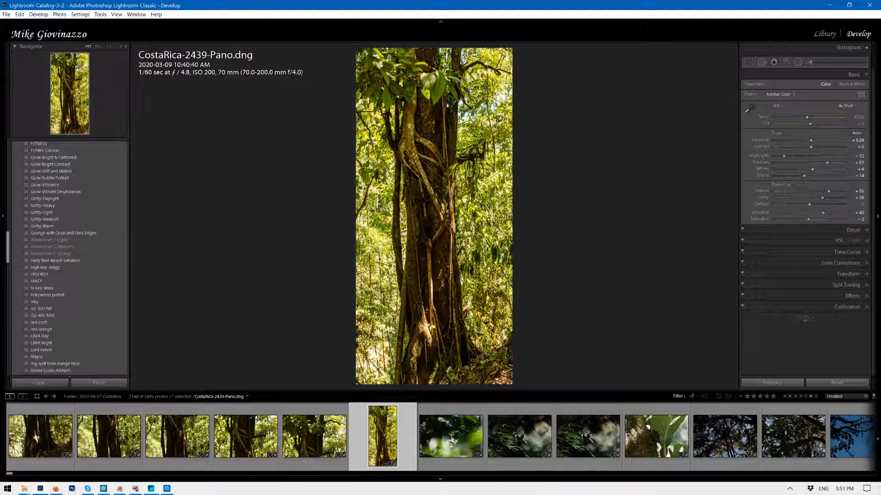
# Add a graduated filter from the photo's left edge to the trunk, with Highlights at -100 and Dehaze at 70
pyautogui.click(785, 62)
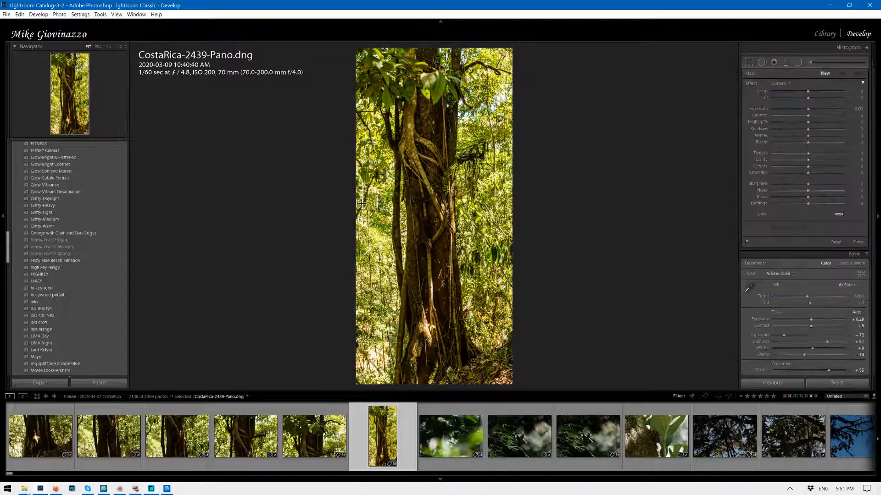
pyautogui.moveTo(340, 202); pyautogui.dragTo(438, 208)
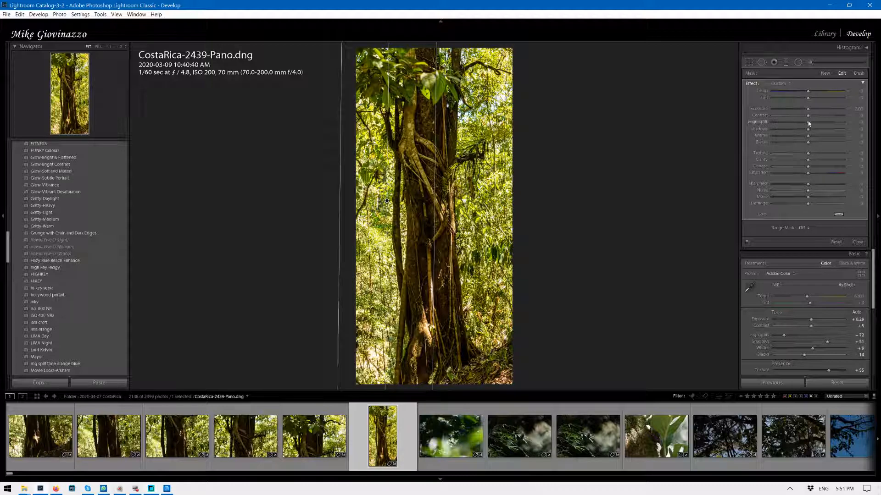
pyautogui.moveTo(807, 122); pyautogui.dragTo(773, 124)
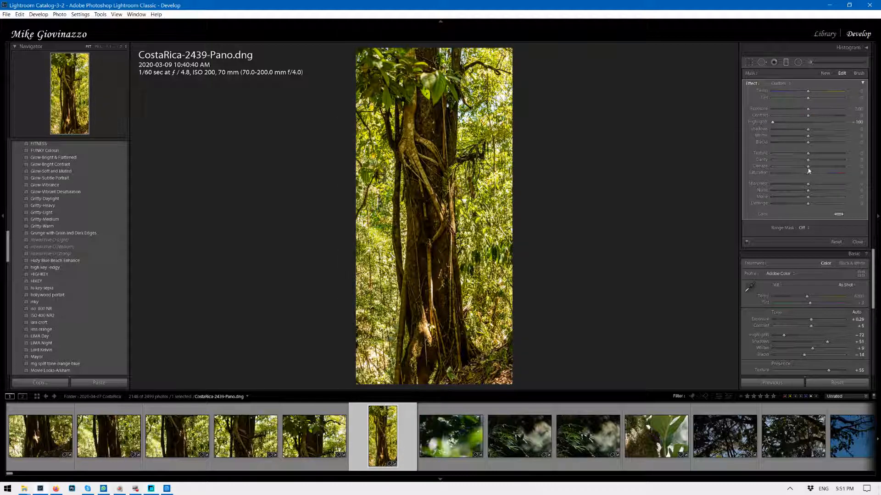
pyautogui.moveTo(808, 166); pyautogui.dragTo(831, 169)
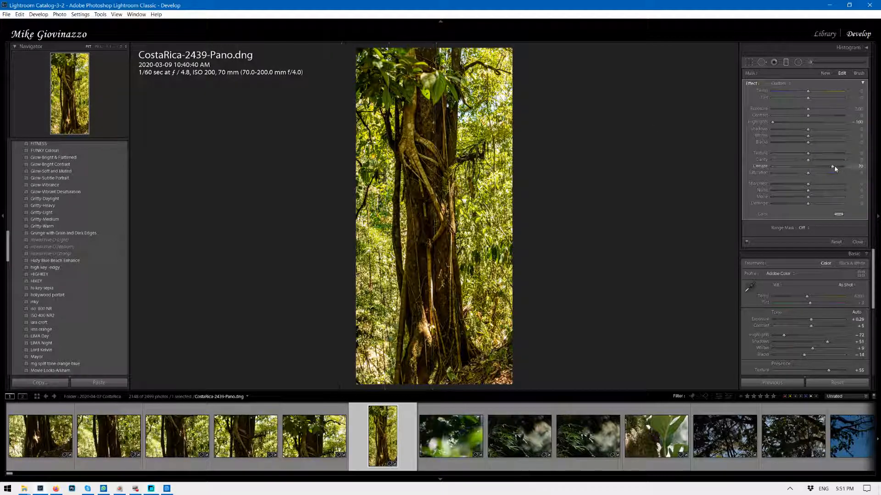
# Erase part of the left graduated filter's mask over the leaves in the photo's upper left, and return to editing the filter
pyautogui.click(859, 73)
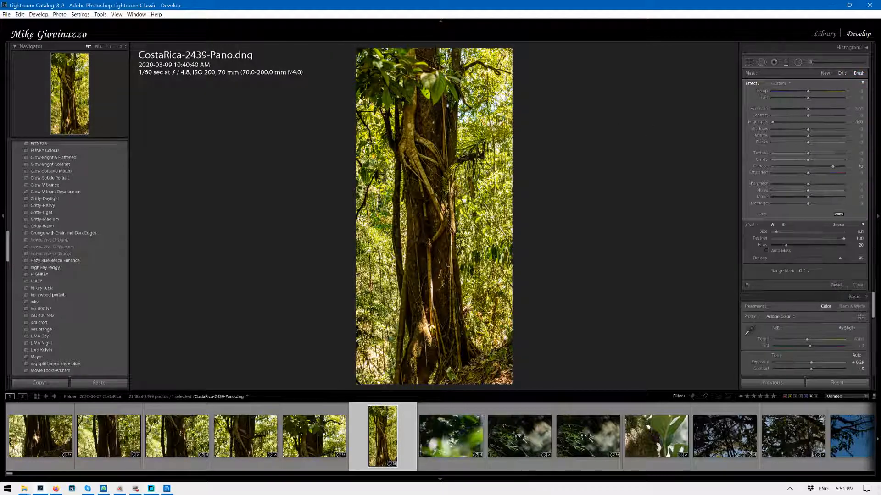
pyautogui.press('alt')
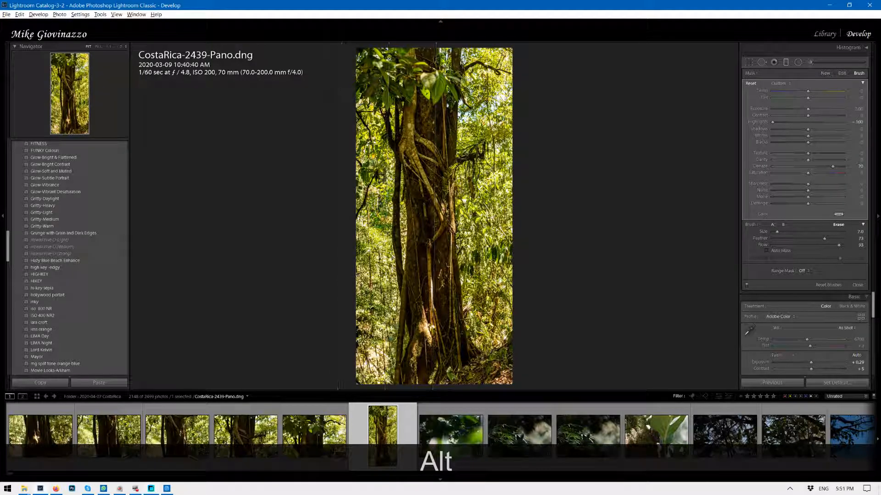
pyautogui.keyDown('alt'); pyautogui.click(366, 77); pyautogui.keyUp('alt')
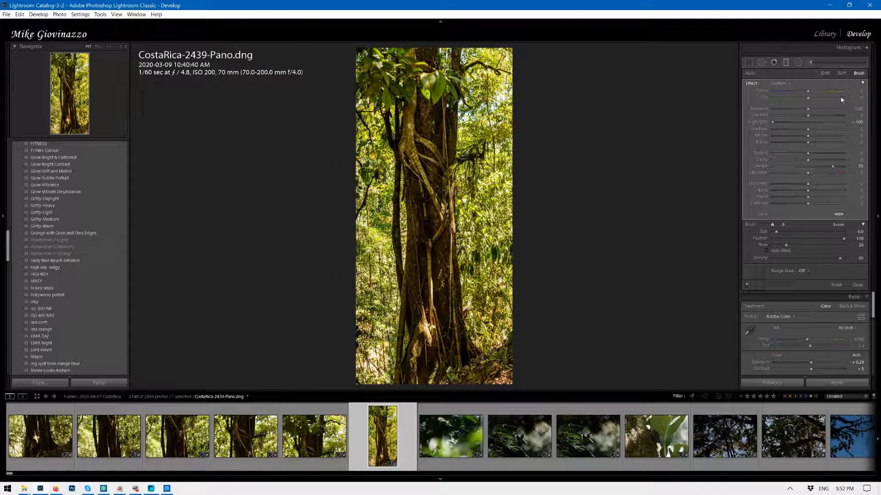
pyautogui.click(842, 74)
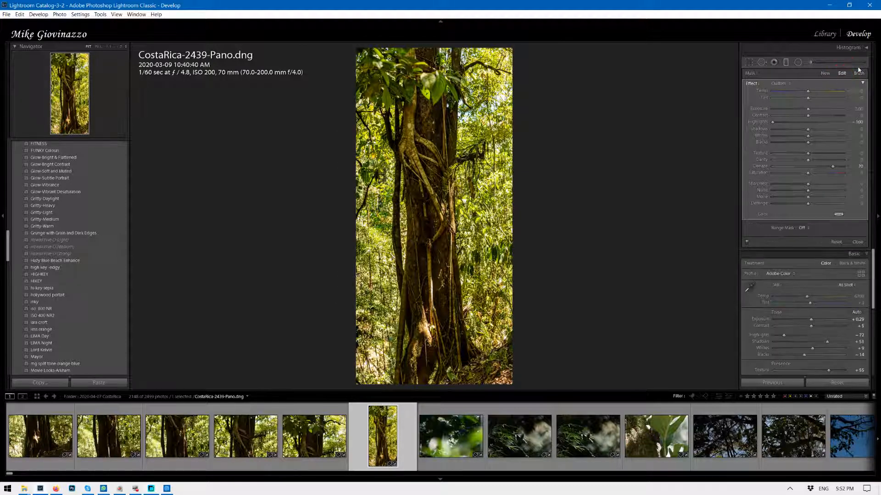
# Add a second graduated filter from the photo's right edge to the trunk, with Highlights at -100 and Dehaze at 67
pyautogui.click(825, 73)
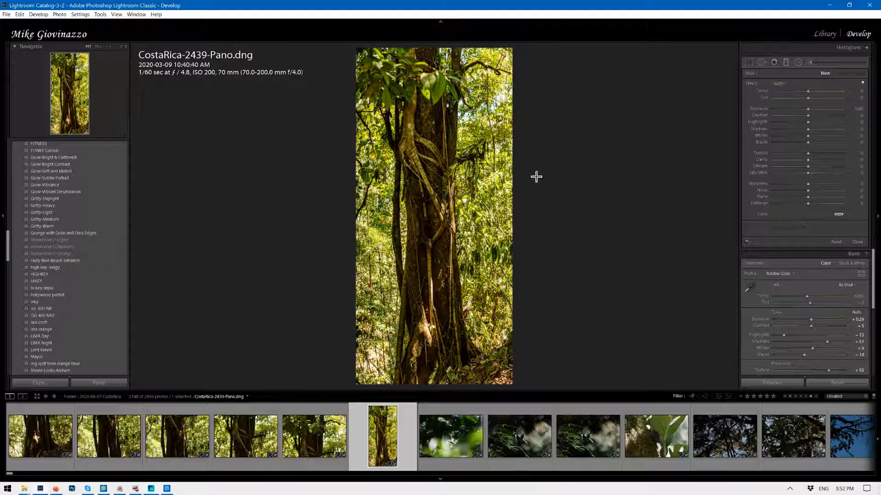
pyautogui.moveTo(521, 201); pyautogui.dragTo(411, 202)
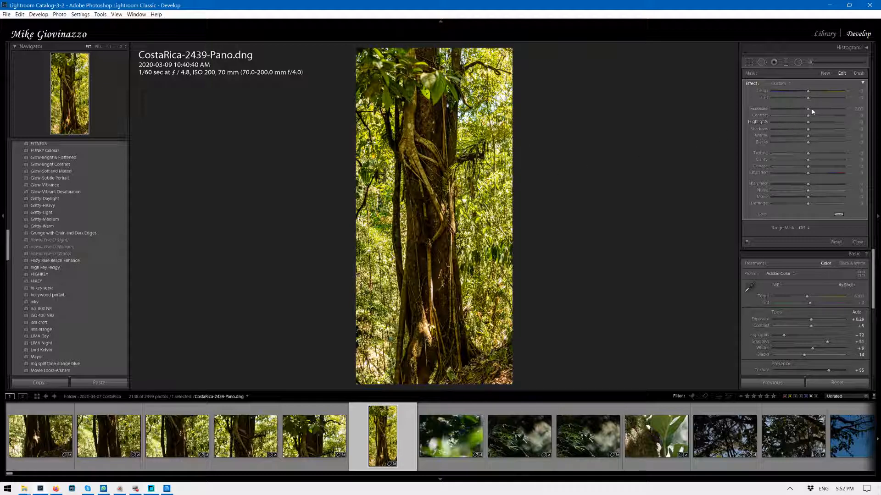
pyautogui.moveTo(807, 121); pyautogui.dragTo(746, 129)
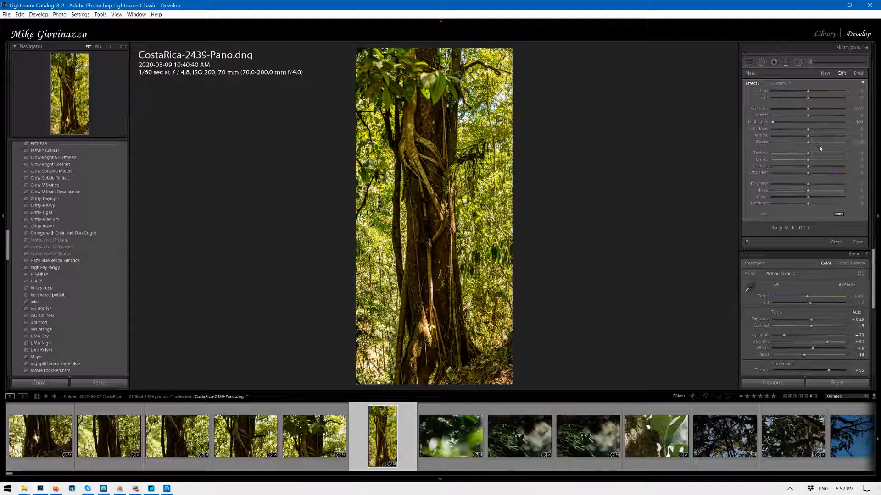
pyautogui.moveTo(808, 166); pyautogui.dragTo(835, 171)
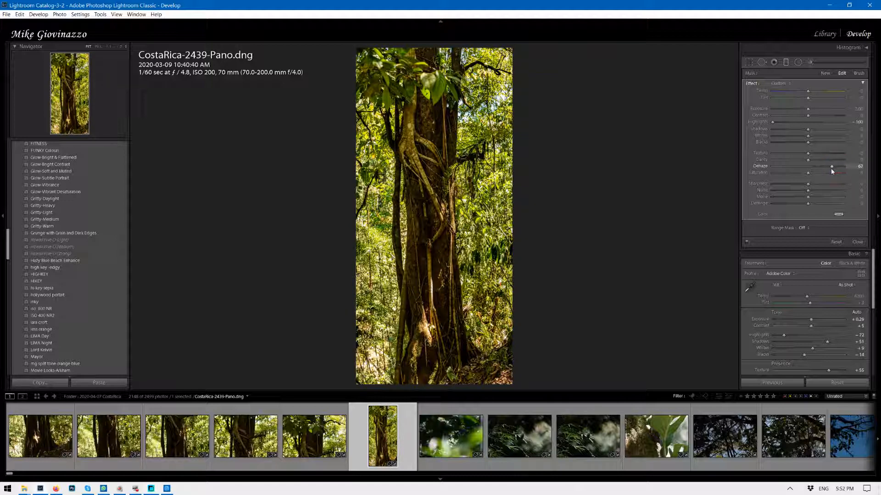
# Turn the graduated filters off and on to compare their effect, and reselect the left filter
pyautogui.click(747, 242)
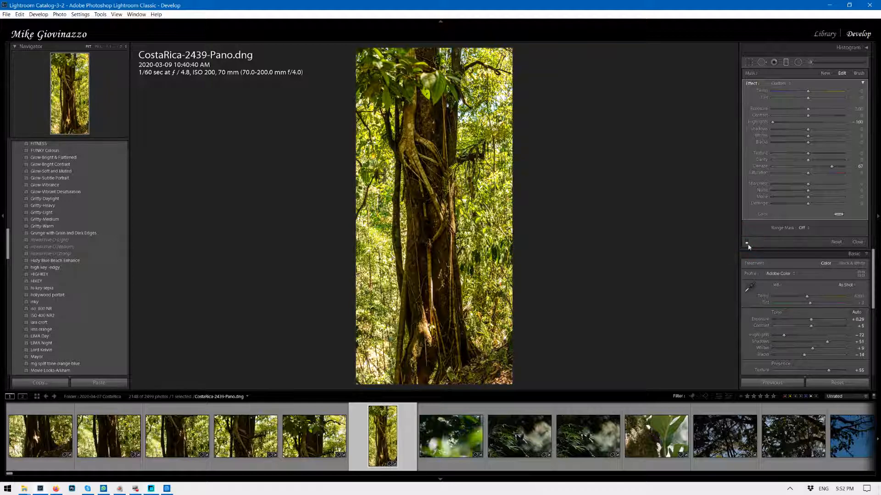
pyautogui.click(747, 242)
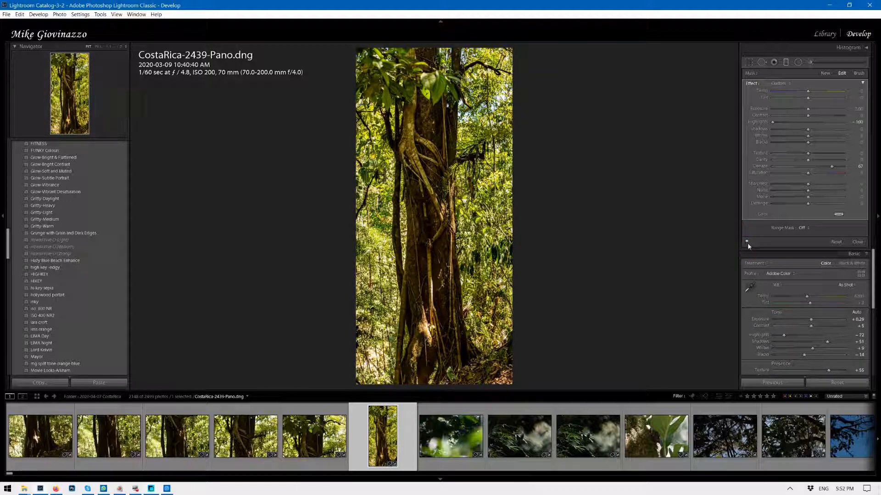
pyautogui.click(387, 202)
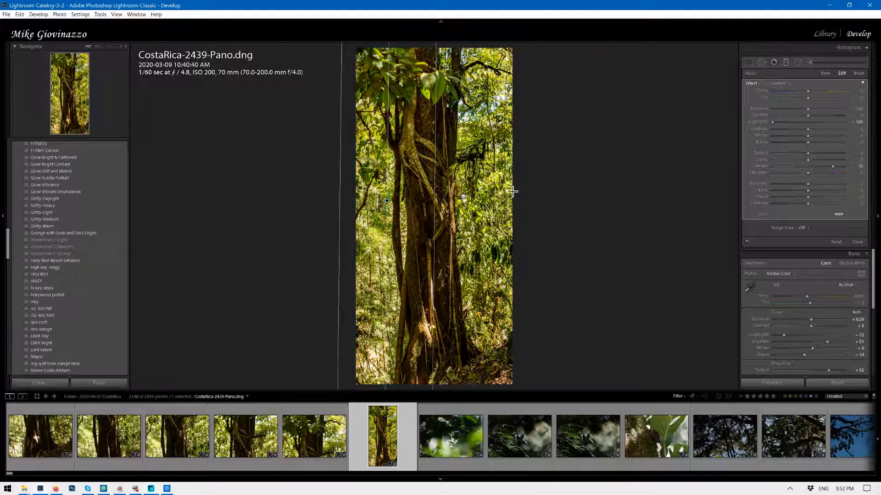
# Set Exposure to -1.24 on the left graduated filter and -0.12 on the right one
pyautogui.moveTo(808, 109); pyautogui.dragTo(798, 111)
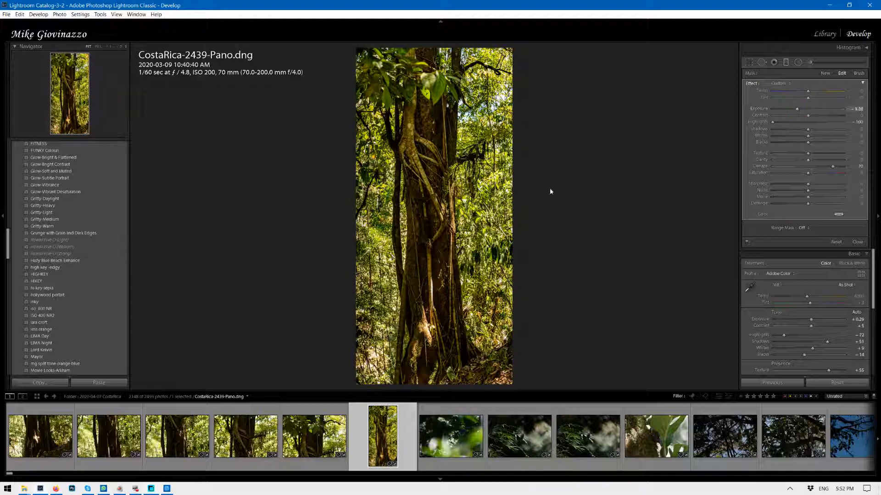
pyautogui.click(463, 198)
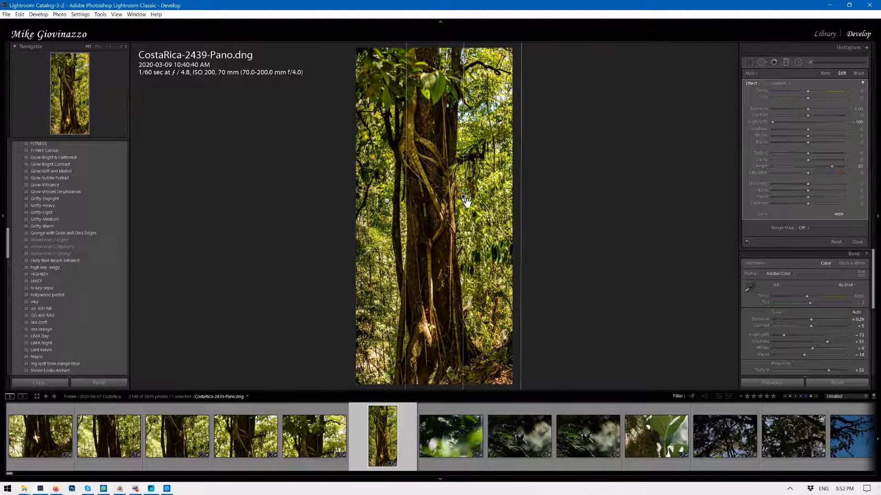
pyautogui.moveTo(808, 109)
pyautogui.mouseDown()
pyautogui.moveTo(798, 111)
pyautogui.moveTo(806, 111)
pyautogui.mouseUp()
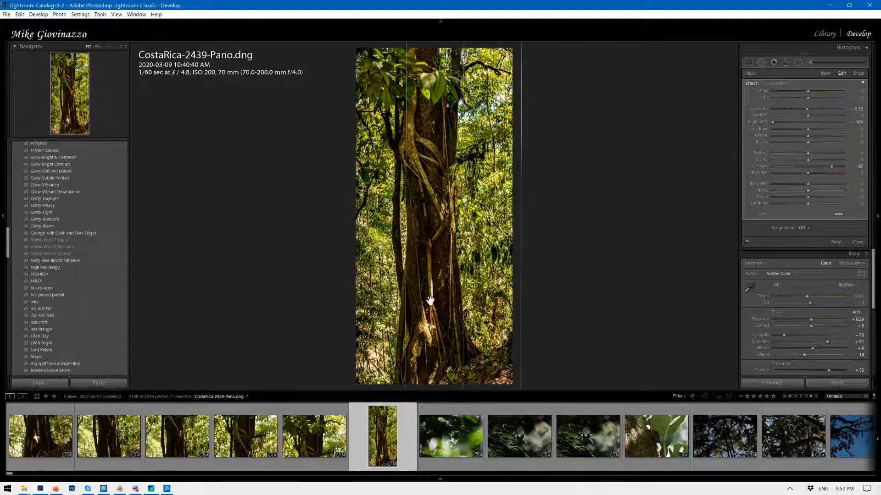
# Pull the inner edges of both graduated filters outward, to the right and left sides of the trunk
pyautogui.click(798, 61)
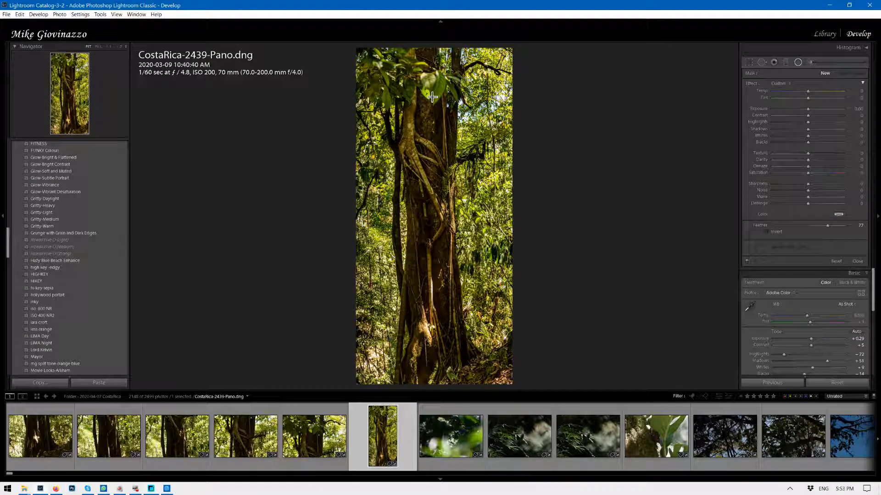
pyautogui.click(786, 63)
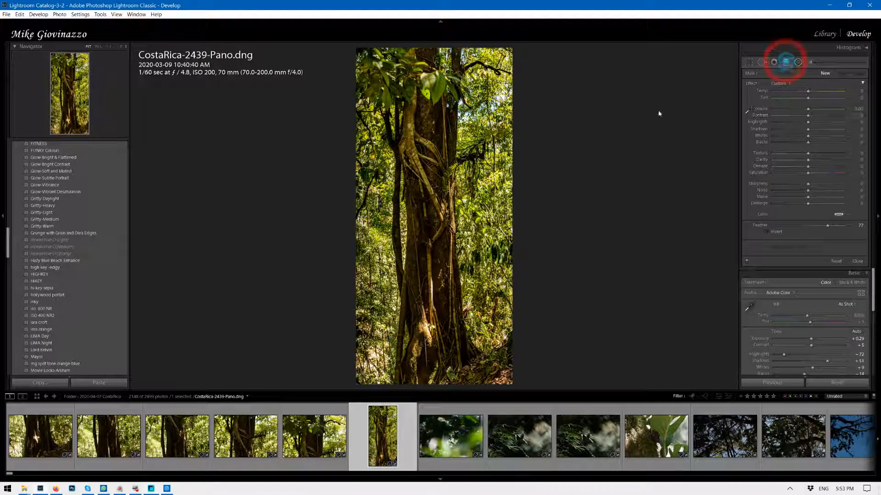
pyautogui.click(462, 197)
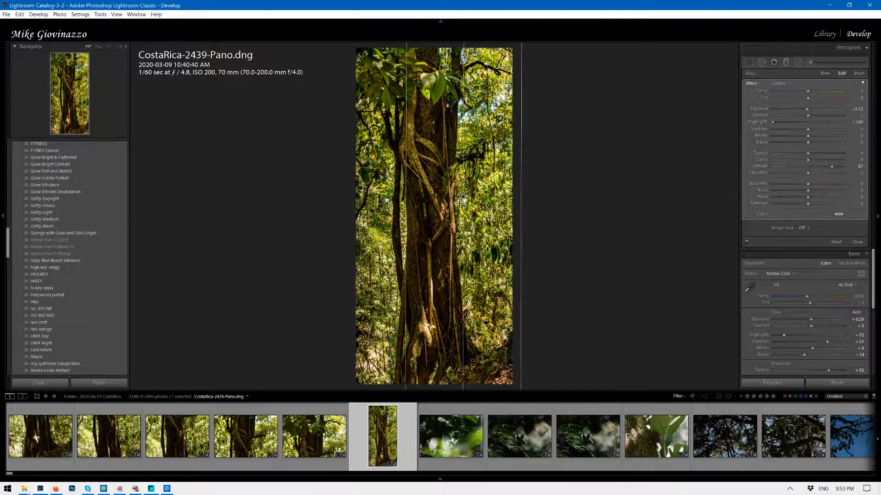
pyautogui.moveTo(409, 206); pyautogui.dragTo(447, 210)
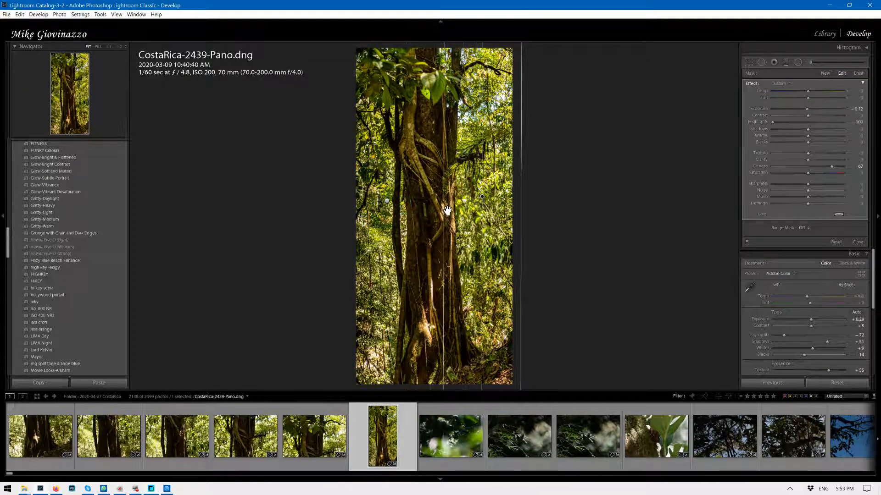
pyautogui.click(390, 204)
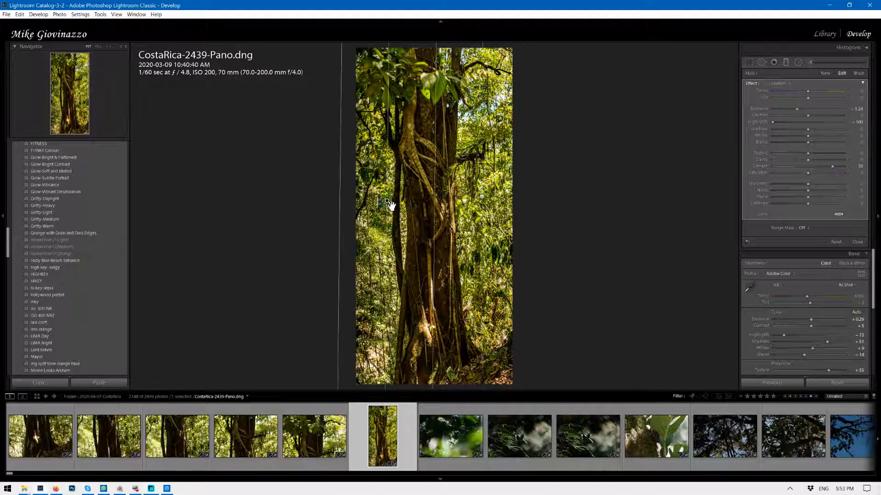
pyautogui.moveTo(434, 202); pyautogui.dragTo(414, 203)
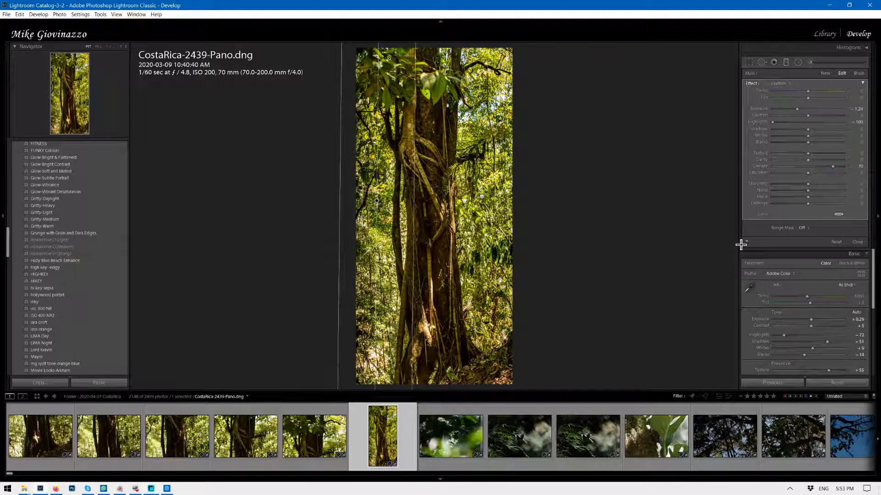
# Add a tall, narrow radial filter centred on the trunk, fit its width and tilt to it, and set Feather to 61
pyautogui.click(799, 63)
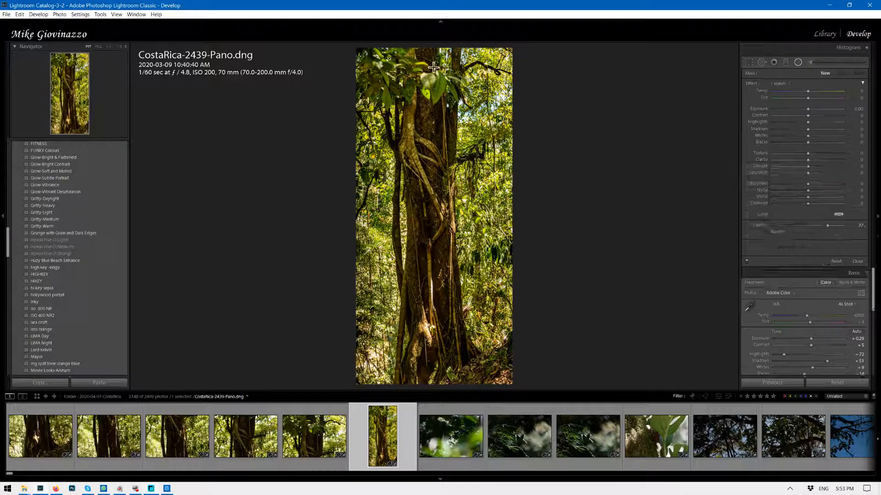
pyautogui.moveTo(427, 50)
pyautogui.mouseDown()
pyautogui.moveTo(436, 85)
pyautogui.moveTo(459, 490)
pyautogui.moveTo(457, 479)
pyautogui.mouseUp()
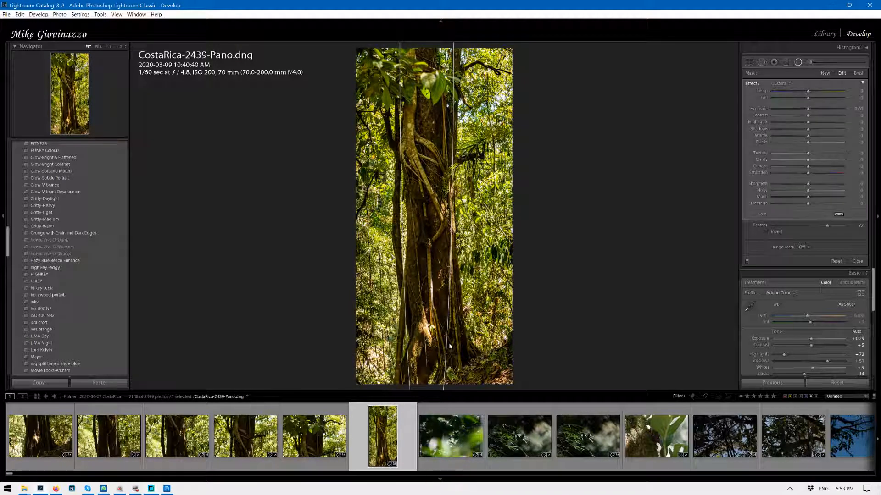
pyautogui.moveTo(431, 56); pyautogui.dragTo(430, 266)
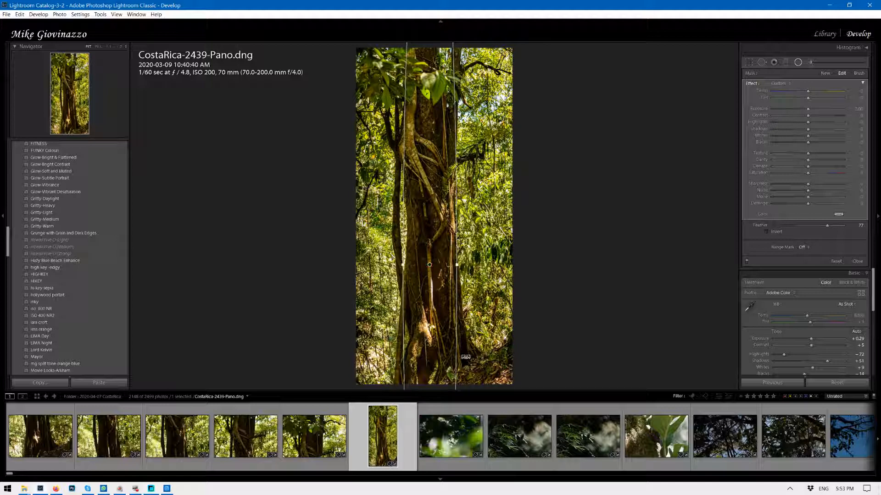
pyautogui.moveTo(461, 356); pyautogui.dragTo(458, 353)
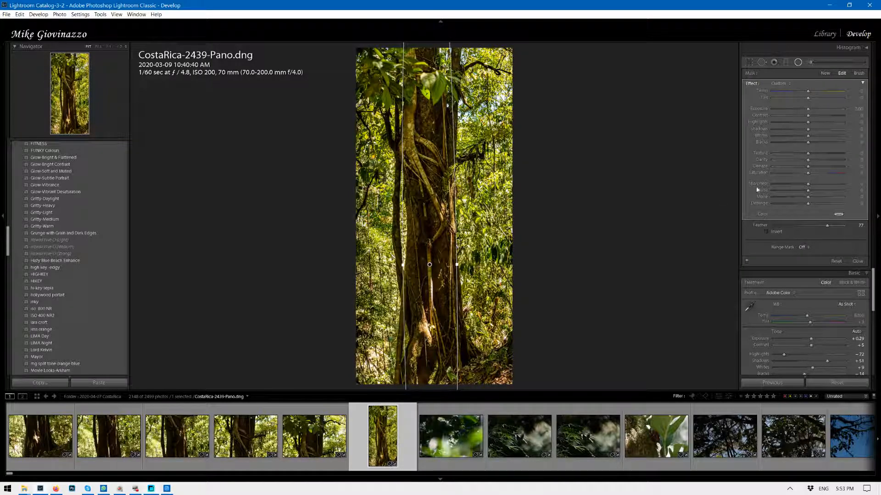
pyautogui.moveTo(827, 226); pyautogui.dragTo(816, 225)
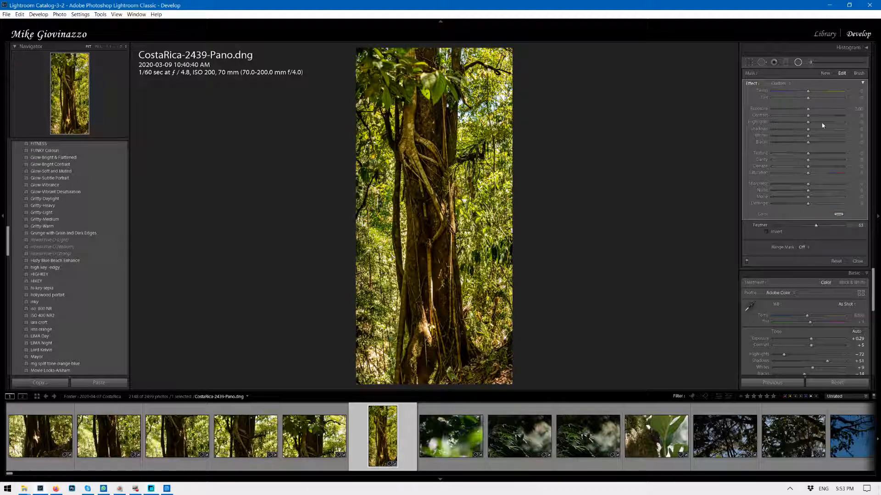
# Invert the radial filter so it affects the trunk, using a very low Exposure to check the area, and set Exposure to 0.54
pyautogui.moveTo(808, 108); pyautogui.dragTo(745, 113)
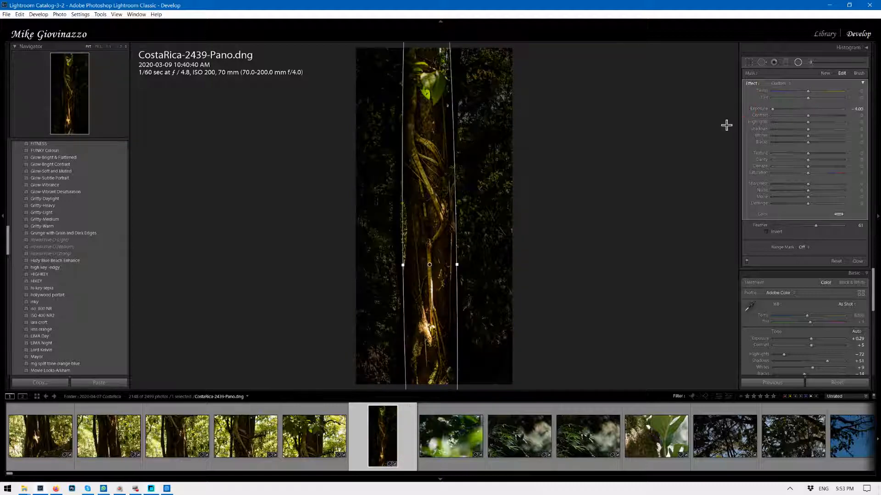
pyautogui.click(765, 232)
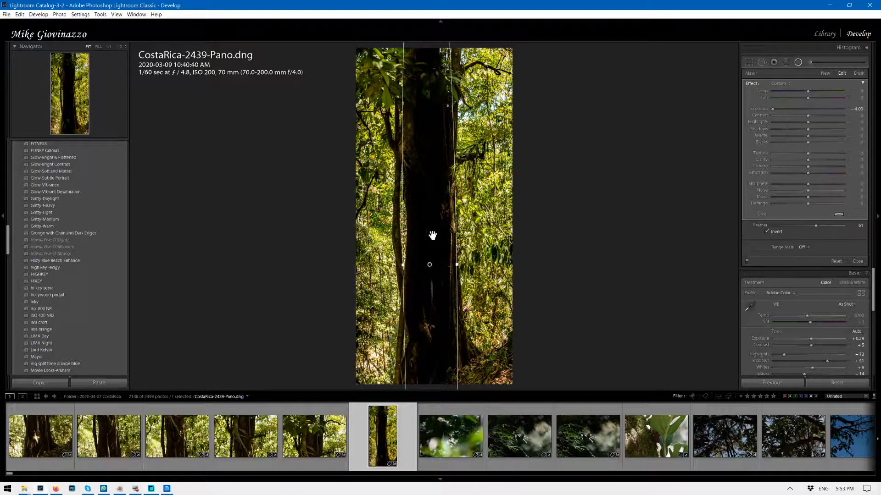
pyautogui.moveTo(780, 109); pyautogui.dragTo(813, 110)
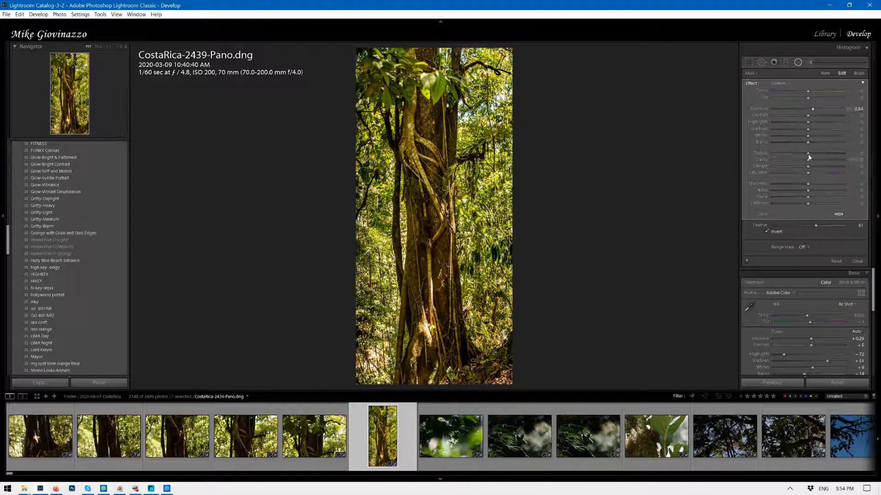
# Set the trunk's radial filter to Texture 40, Clarity 27, Contrast 41 and Shadows 17
pyautogui.moveTo(808, 153); pyautogui.dragTo(829, 156)
pyautogui.click(815, 160)
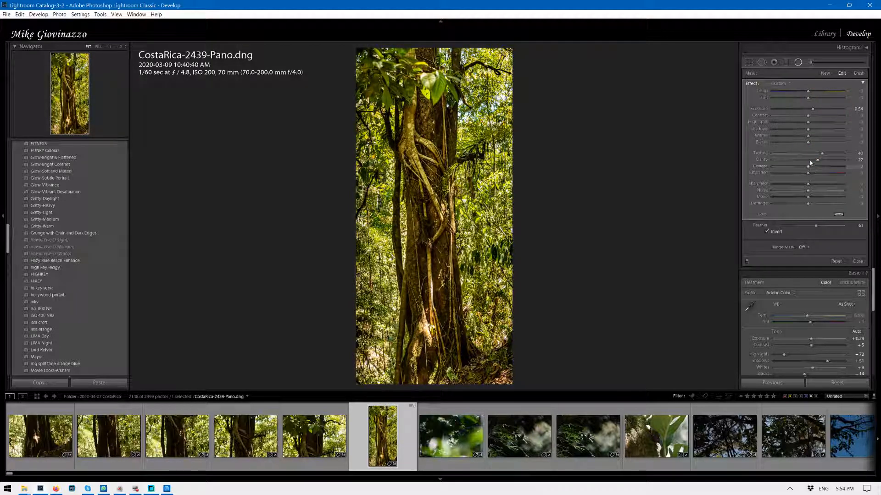
pyautogui.moveTo(810, 116); pyautogui.dragTo(829, 124)
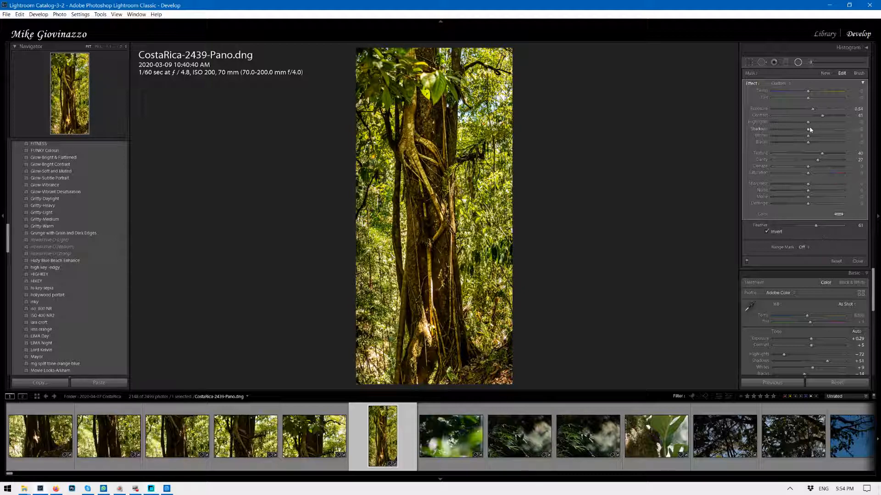
pyautogui.moveTo(809, 130); pyautogui.dragTo(816, 131)
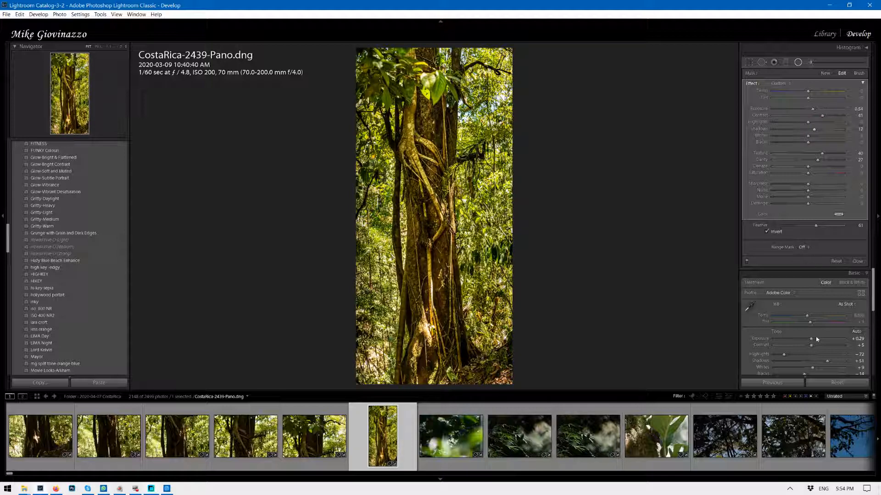
# Set the panorama's overall Exposure to -0.22 and compare the photo before and after all edits
pyautogui.moveTo(816, 340); pyautogui.dragTo(806, 340)
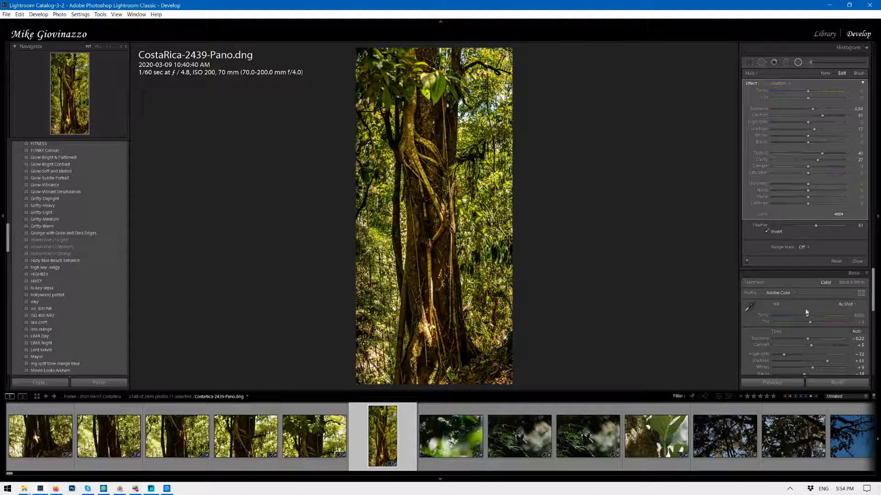
pyautogui.press('\\')
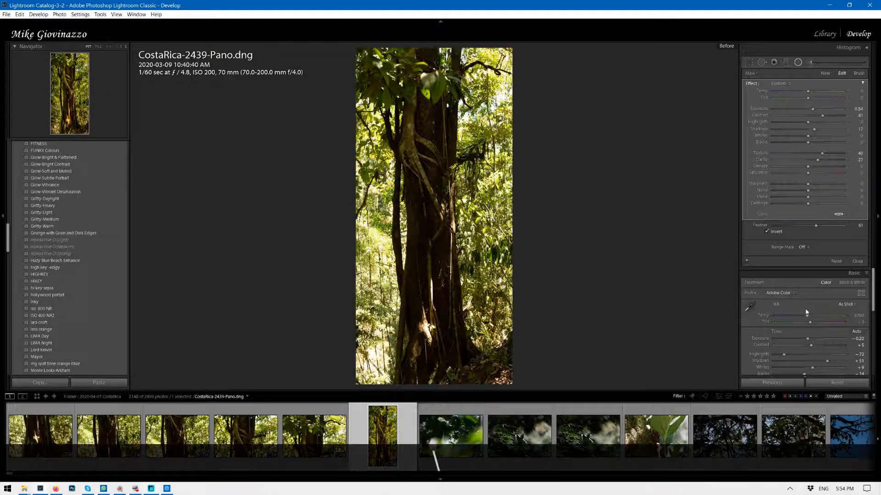
pyautogui.press('\\')
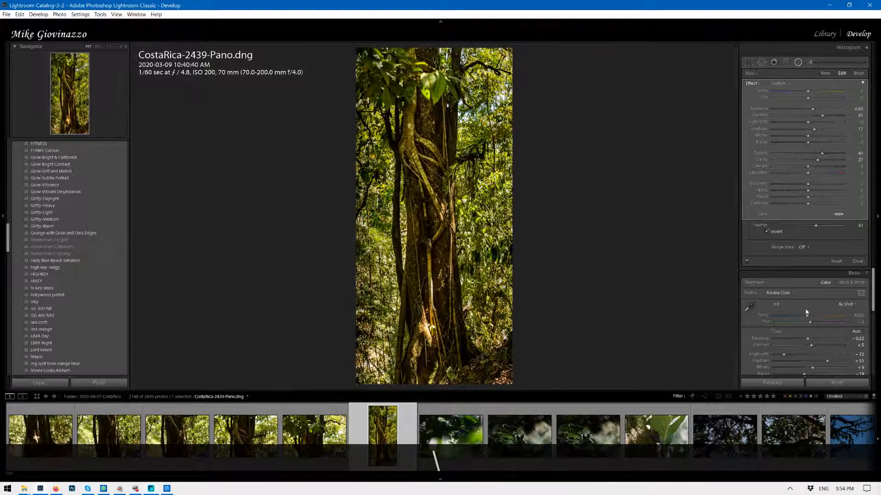
pyautogui.press('\\')
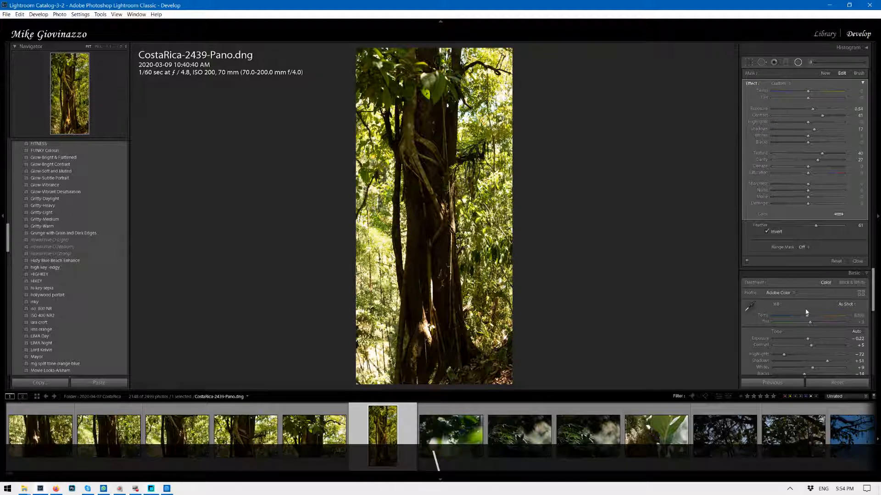
pyautogui.press('\\')
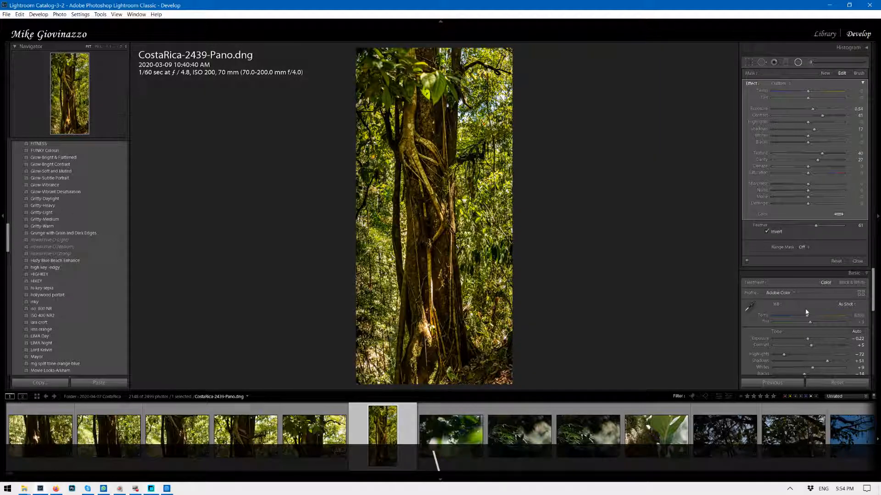
# Rate the finished panorama CostaRica-2439-Pano.dng four stars
pyautogui.click(407, 439)
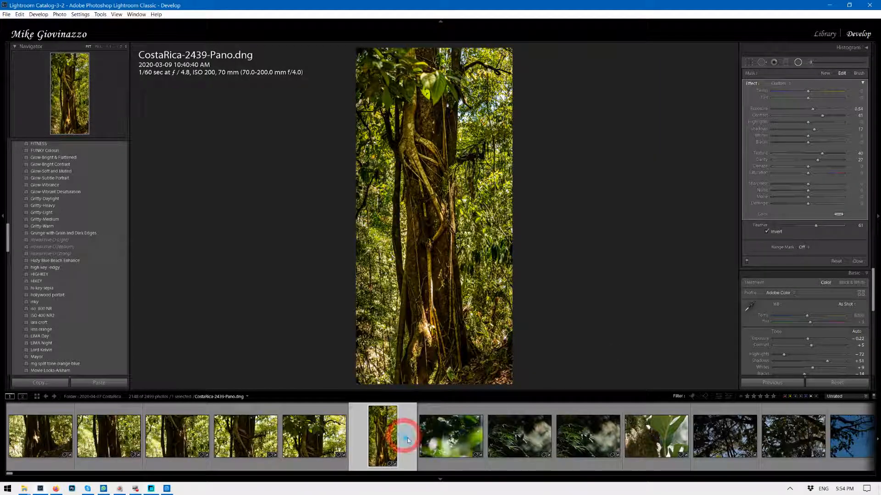
pyautogui.press('4')
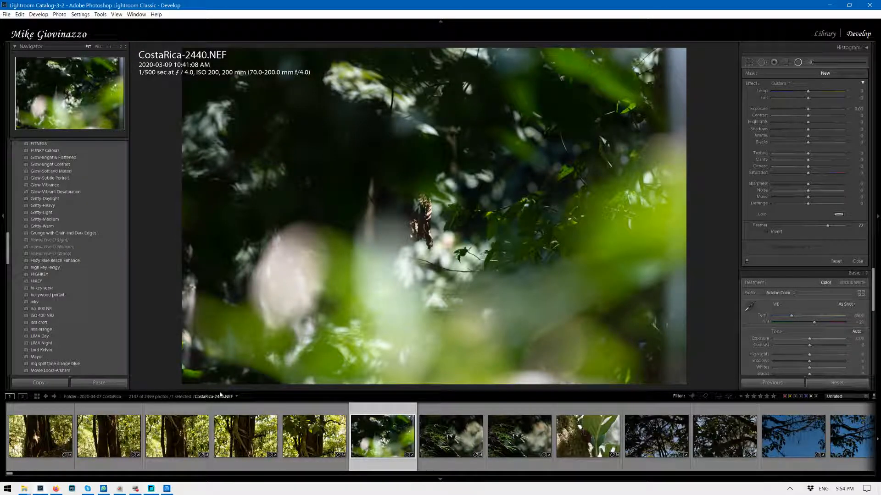
# Select the five source tree photos, CostaRica-2435 to CostaRica-2439, in the Library grid and rate them three stars
pyautogui.click(43, 413)
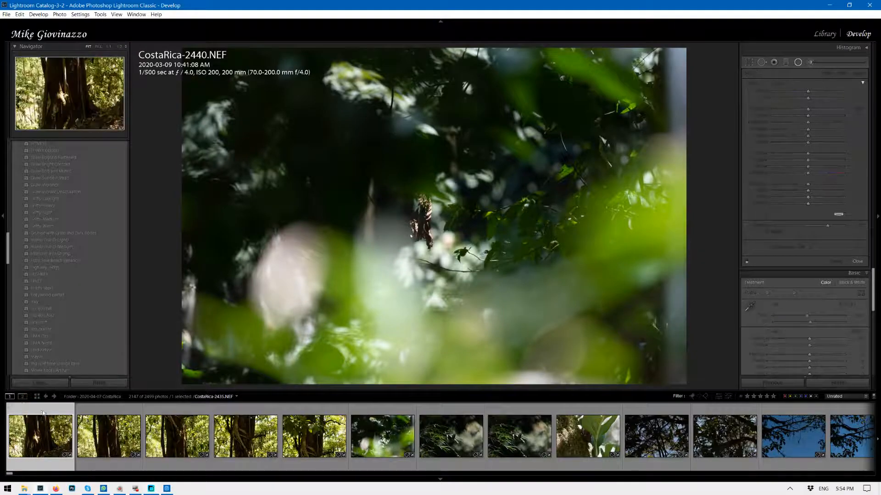
pyautogui.press('g')
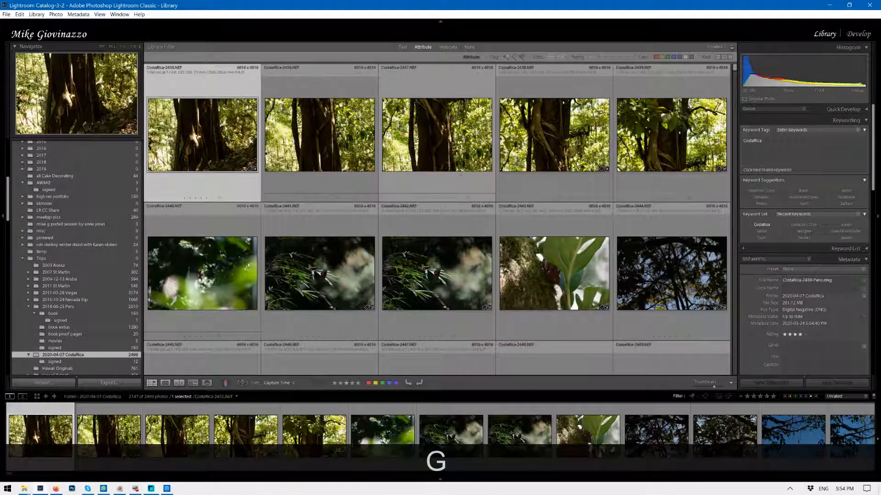
pyautogui.keyDown('shift'); pyautogui.click(666, 171); pyautogui.keyUp('shift')
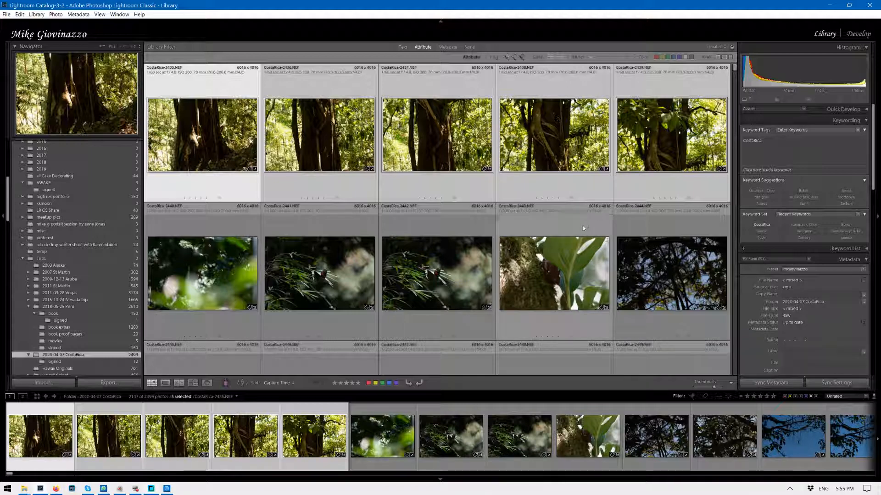
pyautogui.press('3')
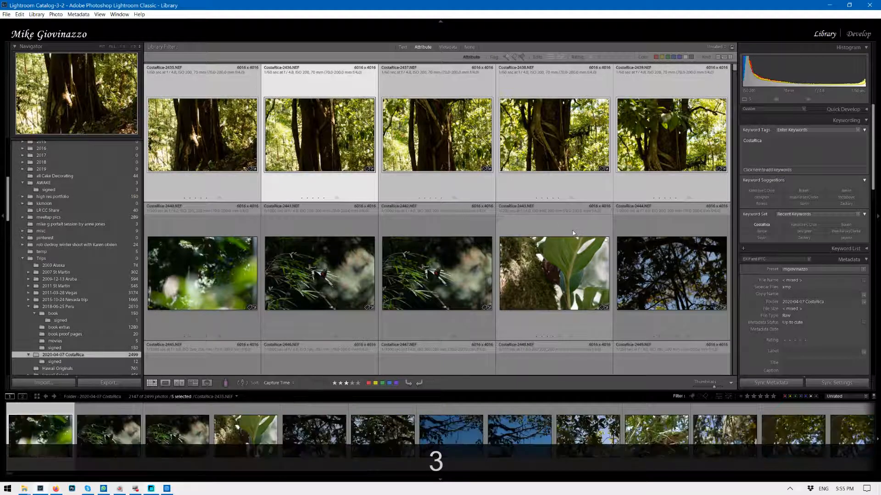